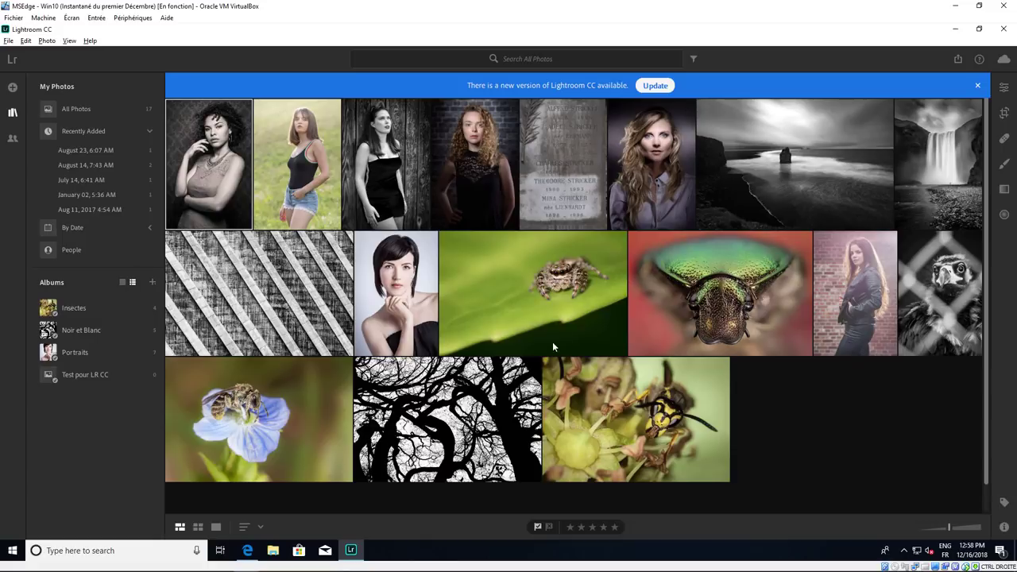
Step: Pick the Black Widow JPEG from C:\Photos and load it into Lightroom CC's import review
left_click(93, 354)
left_click(12, 87)
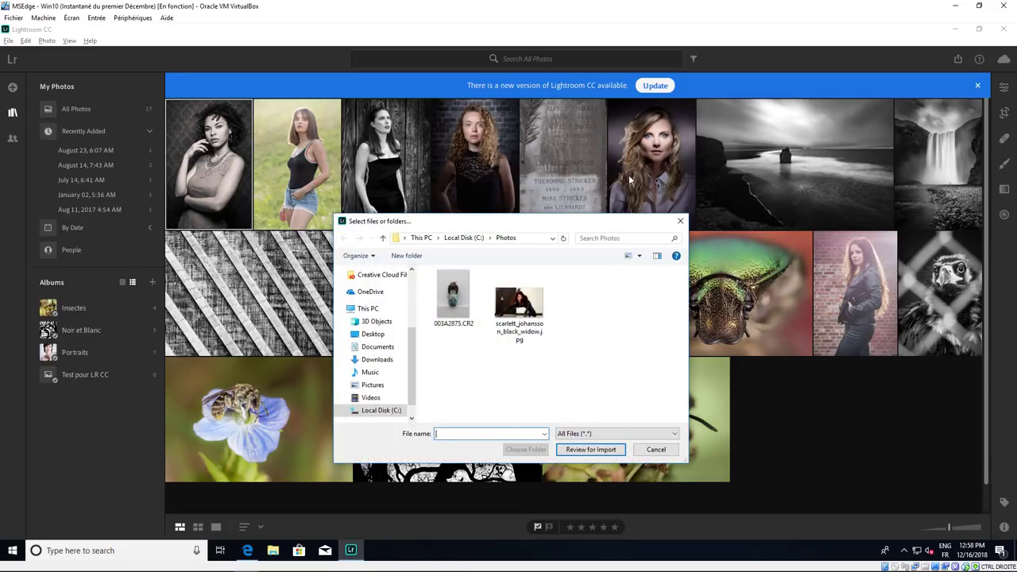
left_click(527, 316)
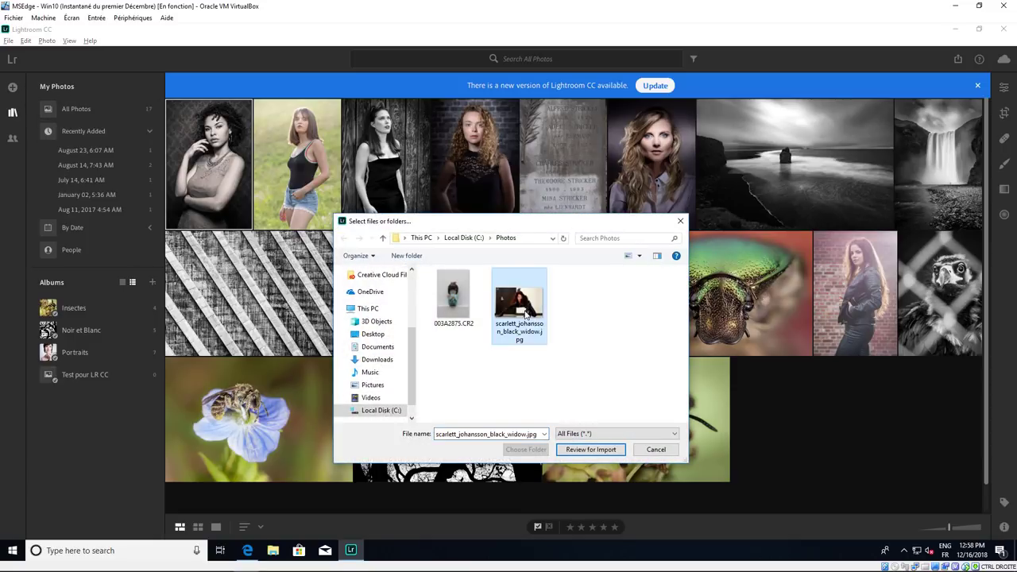
left_click(592, 449)
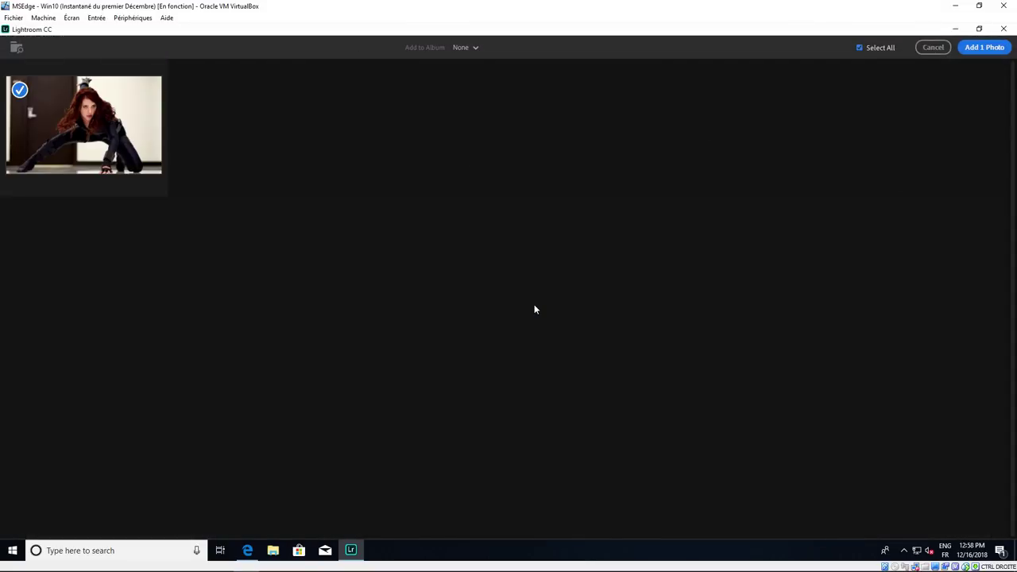
Step: Add the single Black Widow photo to the Lightroom CC library
left_click(983, 48)
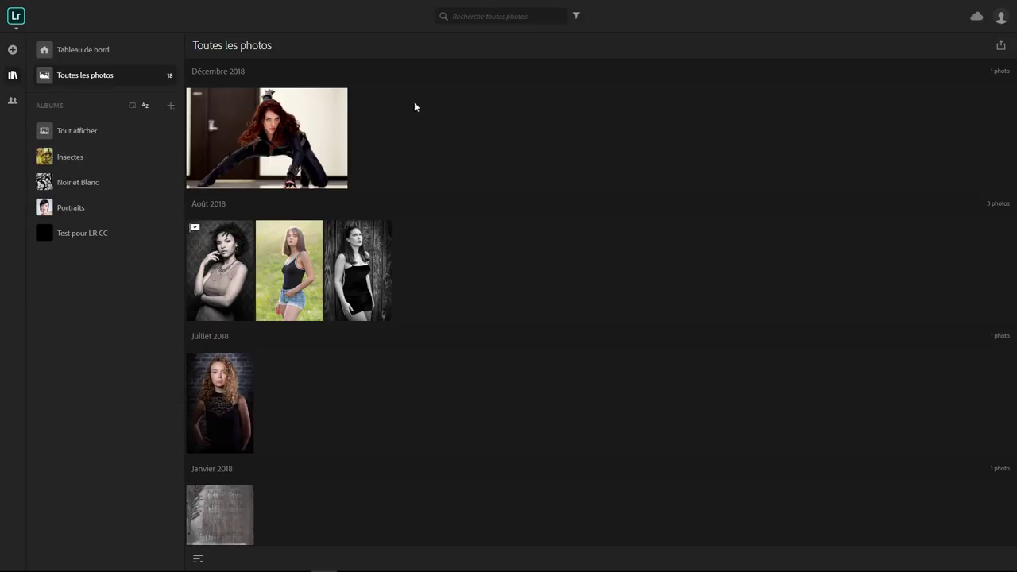
mouse_move(257, 158)
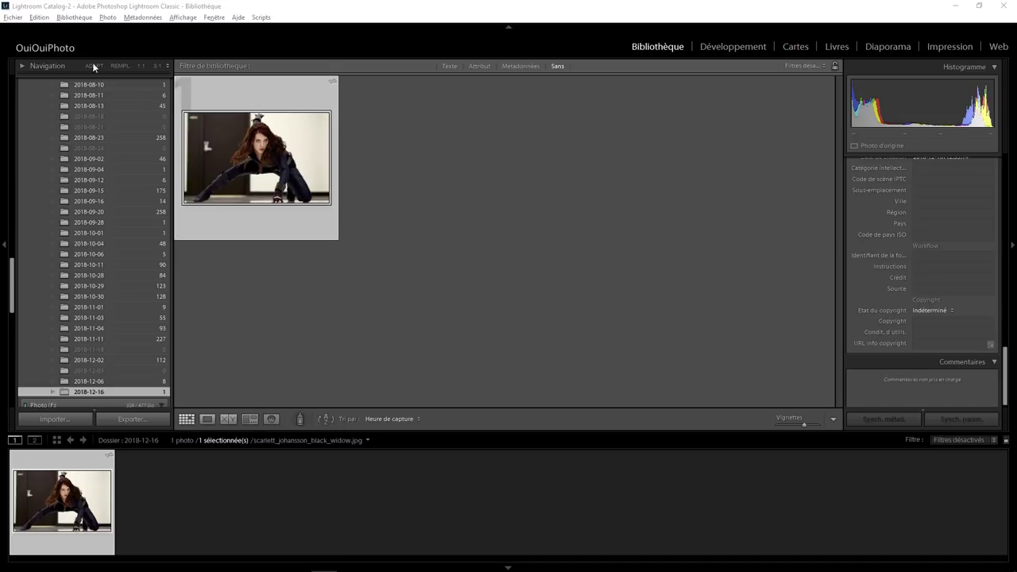
Step: Check the Lightroom CC sync status via the identity plate and scroll the left panel up to Catalogue
left_click(64, 48)
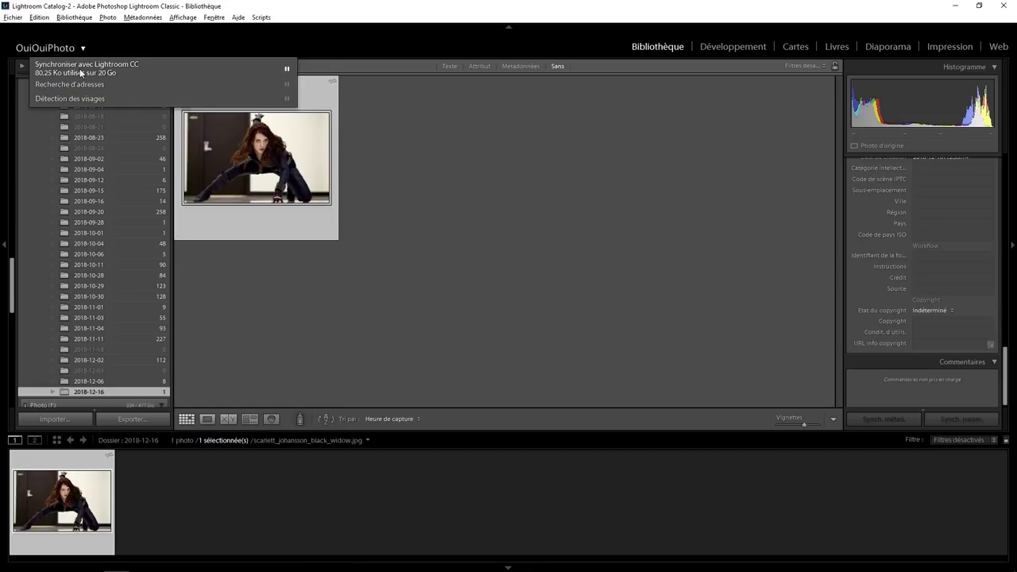
left_click(462, 300)
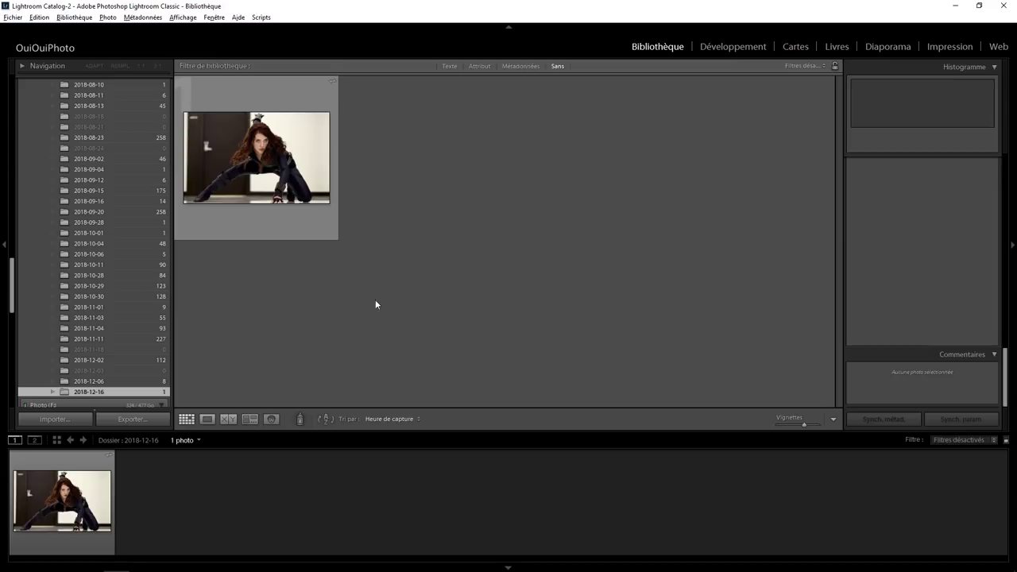
left_click_drag(11, 295, 14, 105)
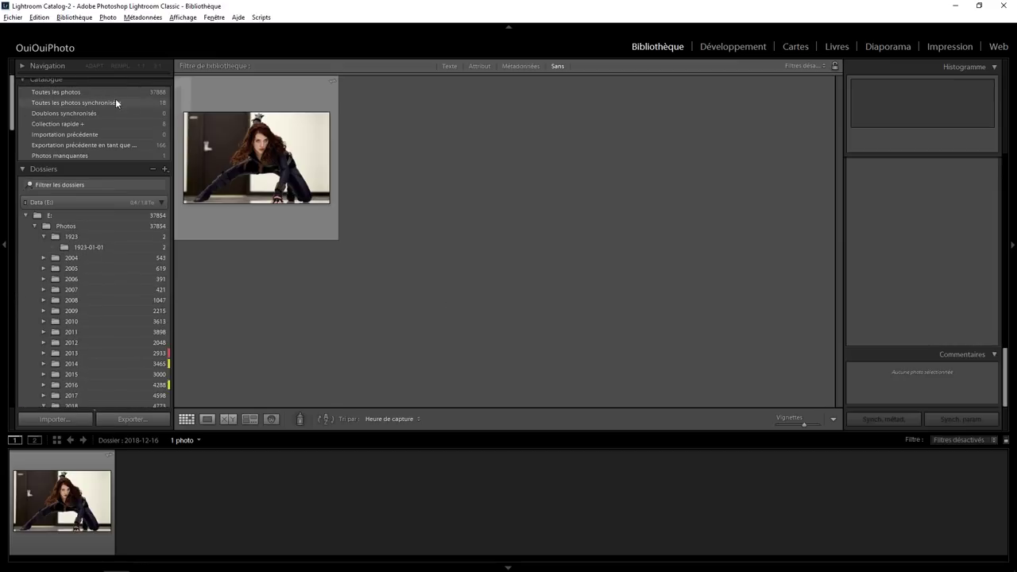
Step: Find the Black Widow photo among all synced photos and go to its 2018-12-16 library folder
left_click(70, 102)
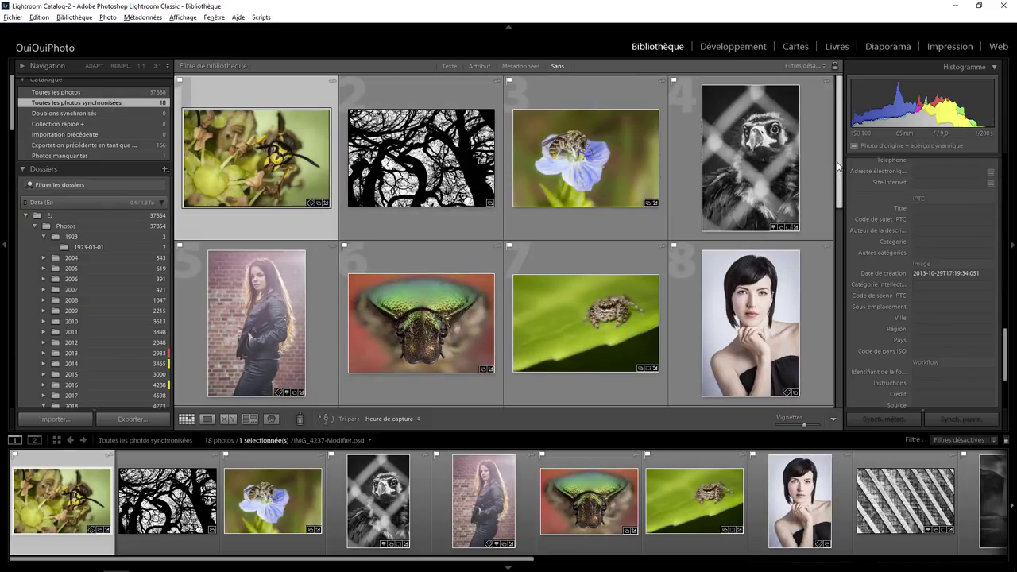
left_click_drag(834, 167, 840, 368)
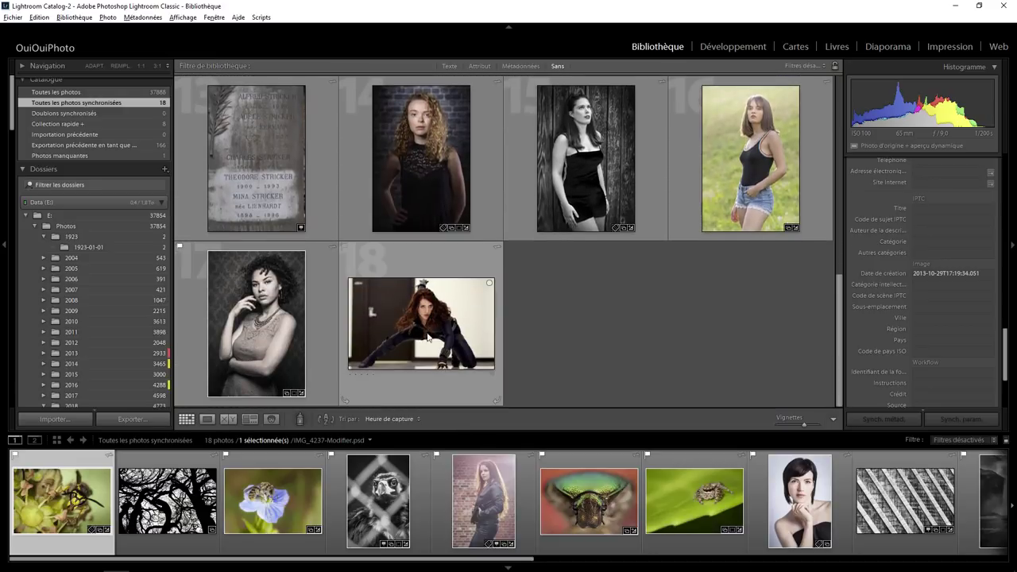
mouse_move(449, 358)
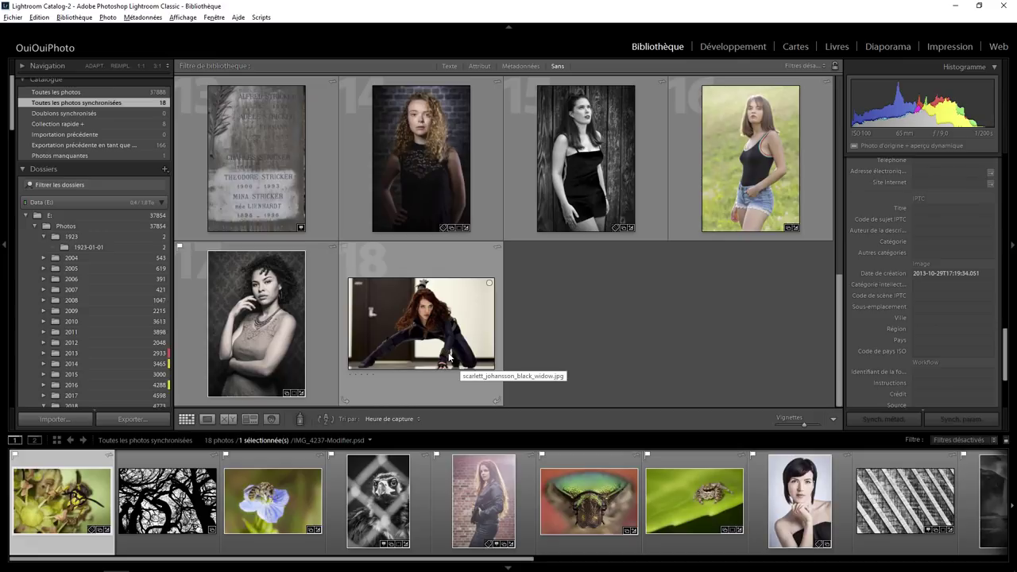
right_click(425, 324)
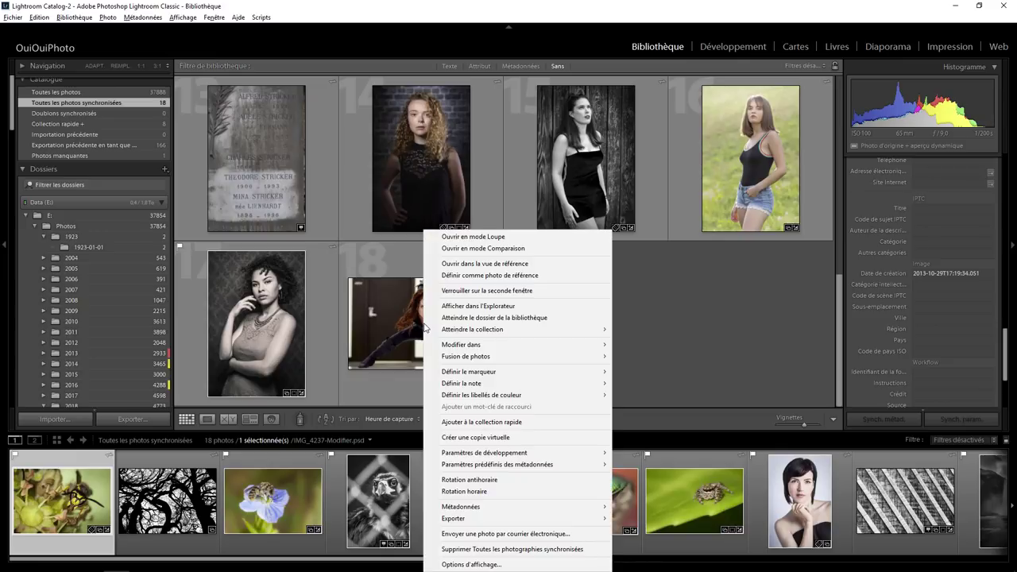
left_click(469, 318)
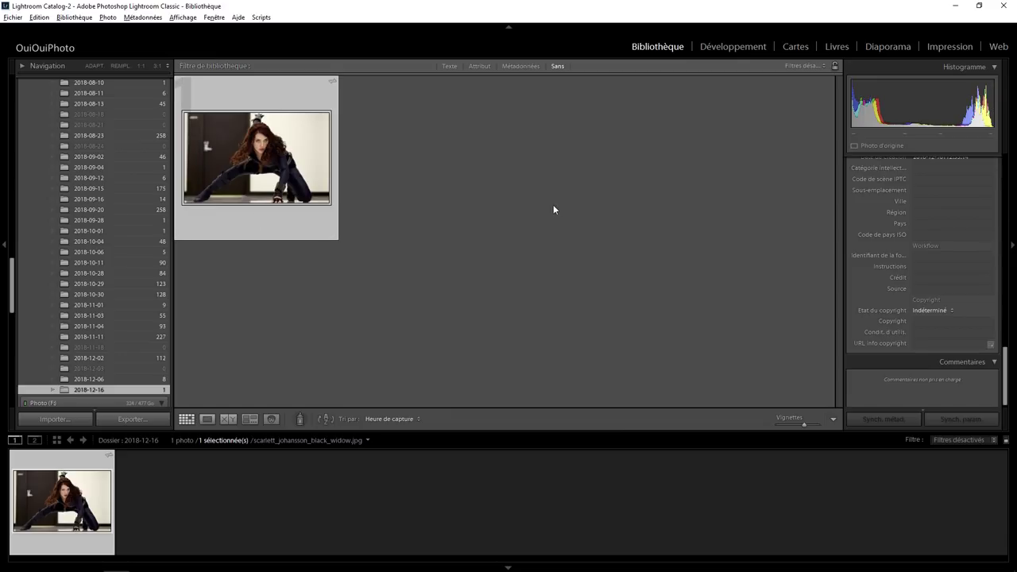
Step: Delete the Black Widow photo from disk and check the Lightroom CC sync activity
key("Delete")
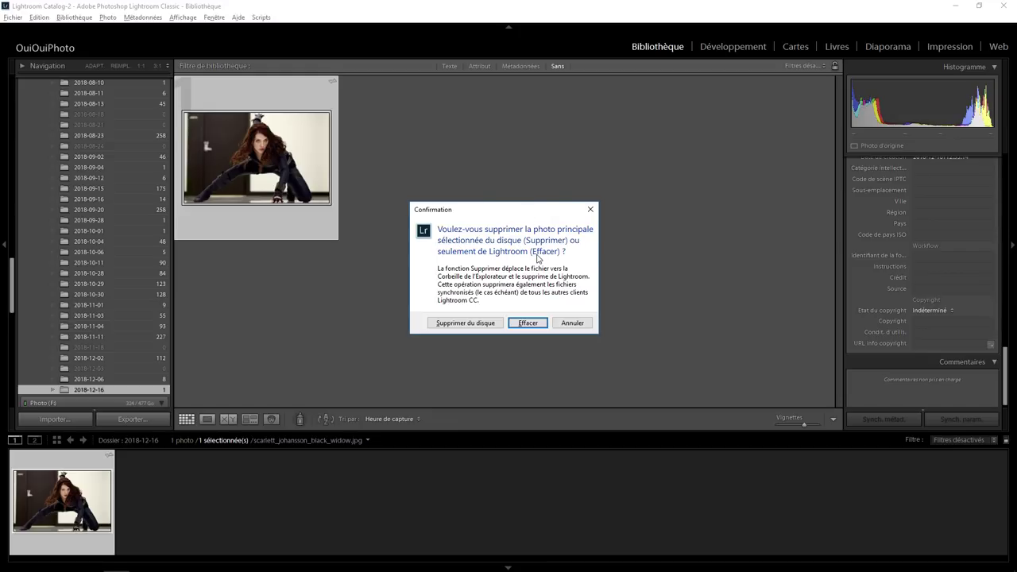
left_click(469, 324)
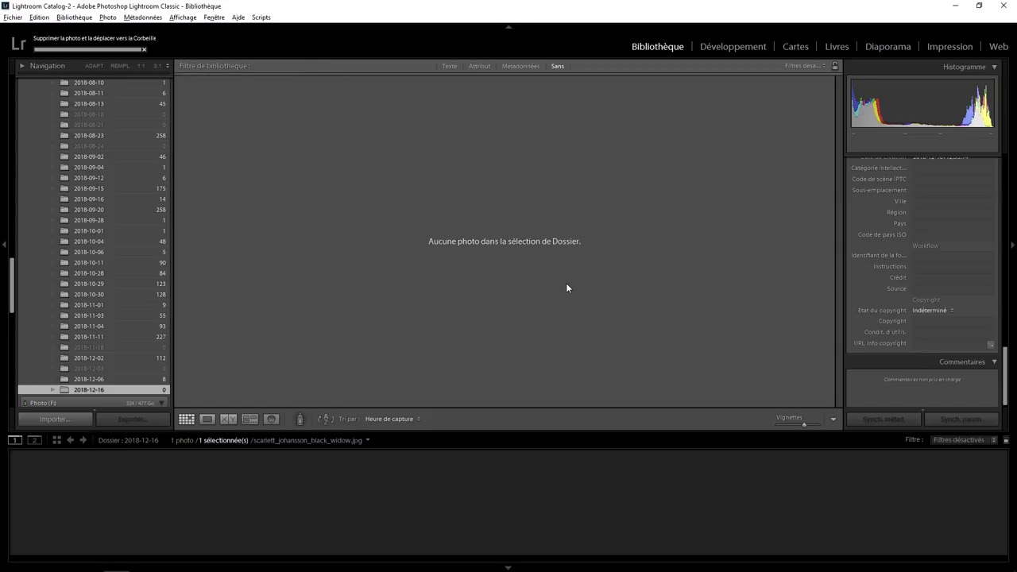
mouse_move(45, 47)
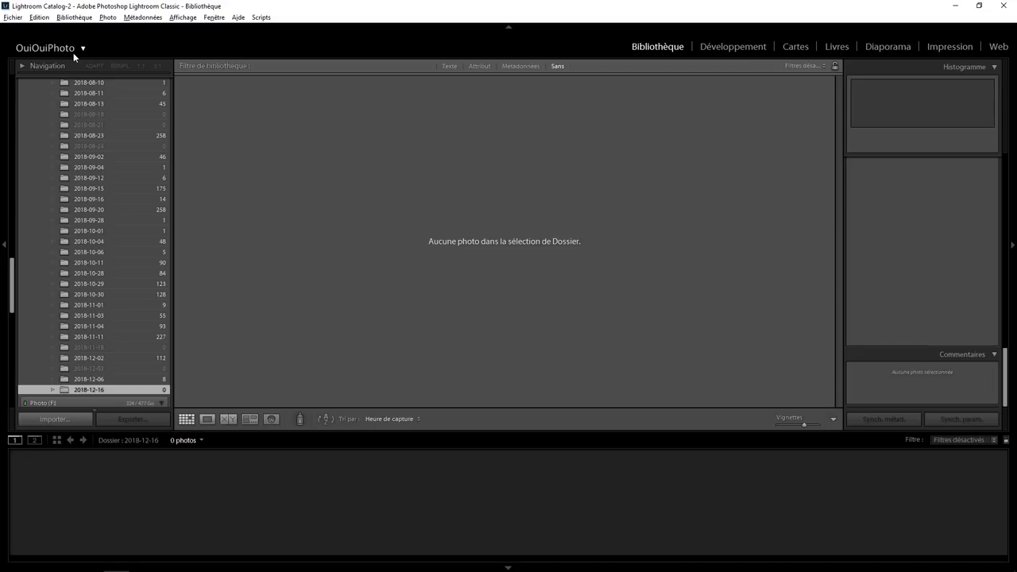
left_click(69, 51)
Step: Show all synced photos, now 17, and scroll through the grid
scroll(116, 142, "up", 10)
scroll(116, 139, "up", 5)
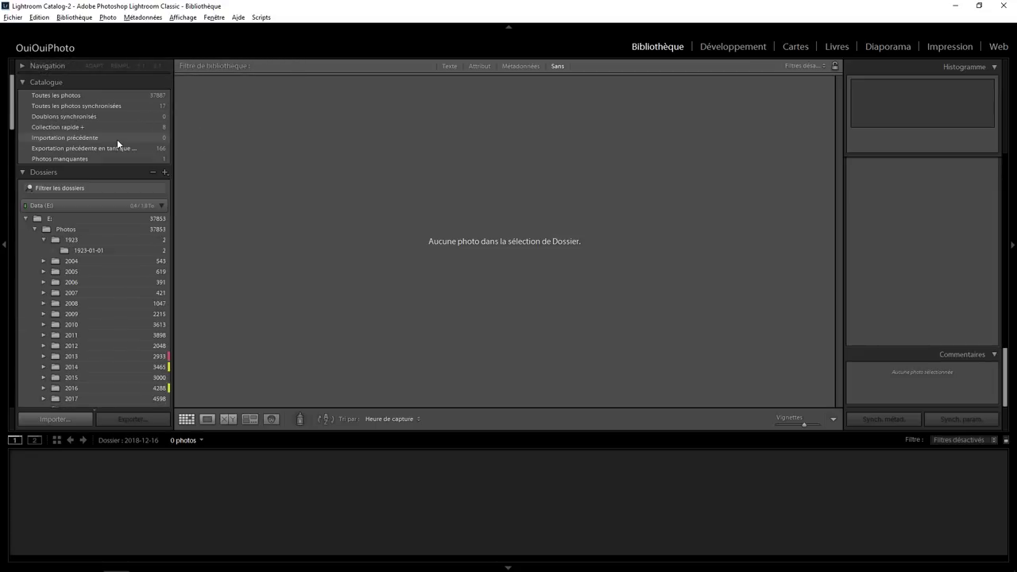
left_click(91, 105)
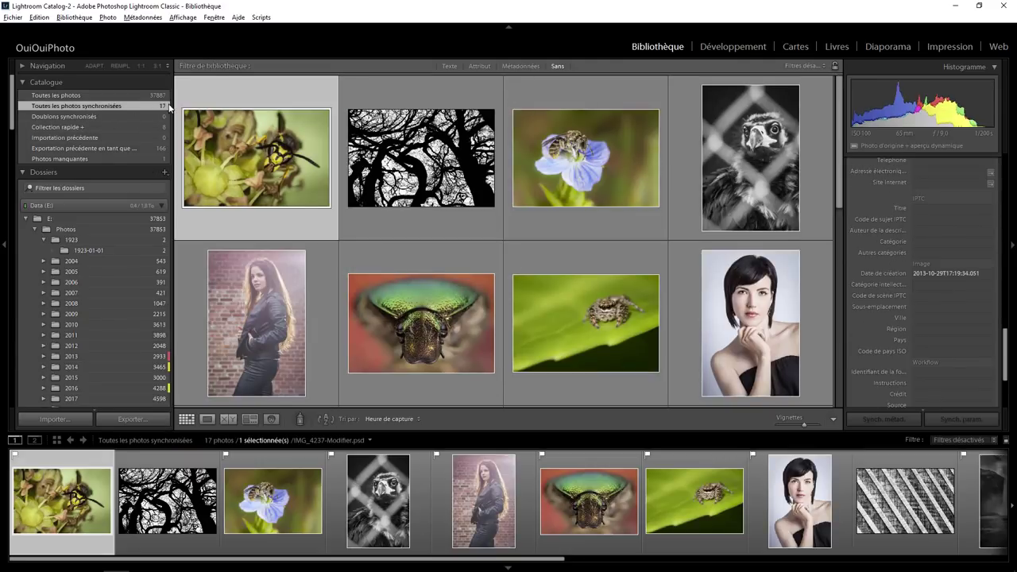
scroll(514, 156, "down", 5)
scroll(517, 155, "down", 2)
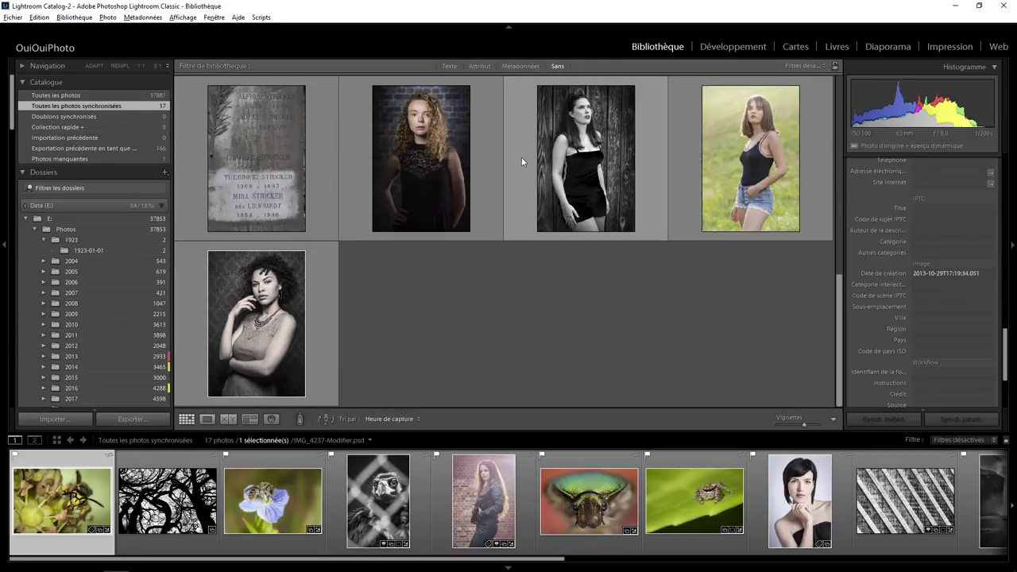
scroll(522, 162, "up", 8)
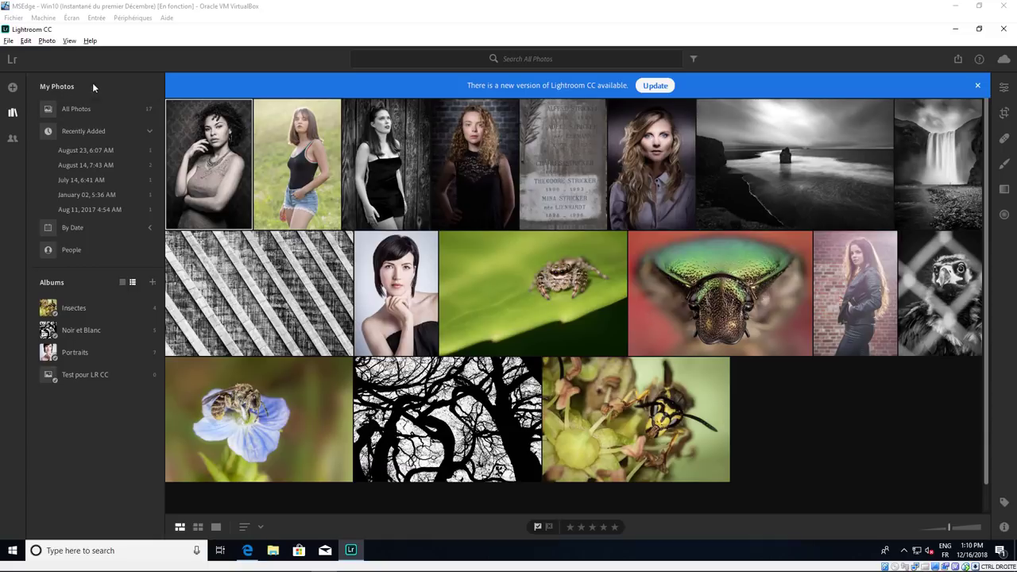
Step: Import the_avengers_black_widow-wide-1024x1022.jpg from C:\Photos into Lightroom CC as one photo
left_click(13, 87)
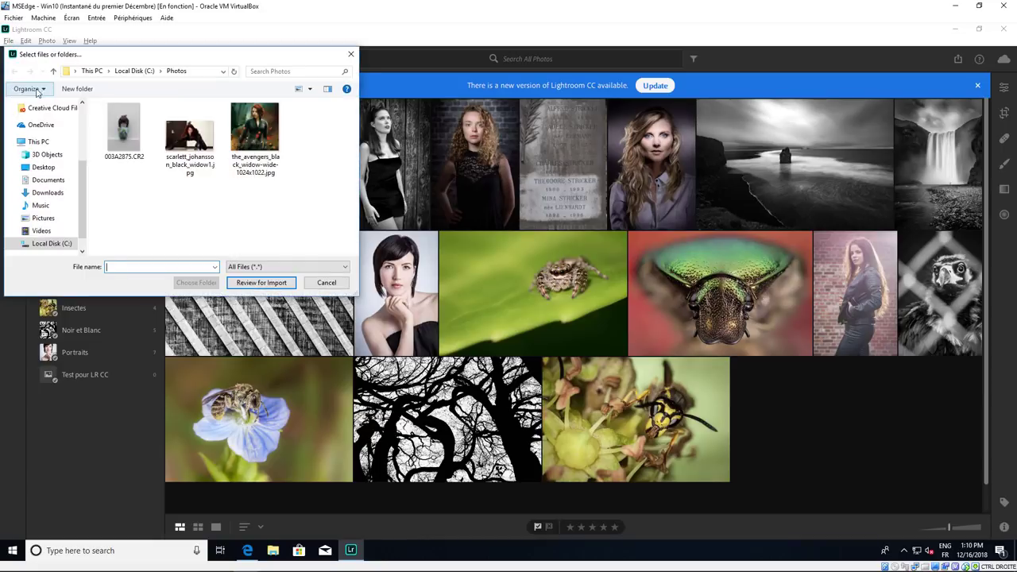
left_click(264, 139)
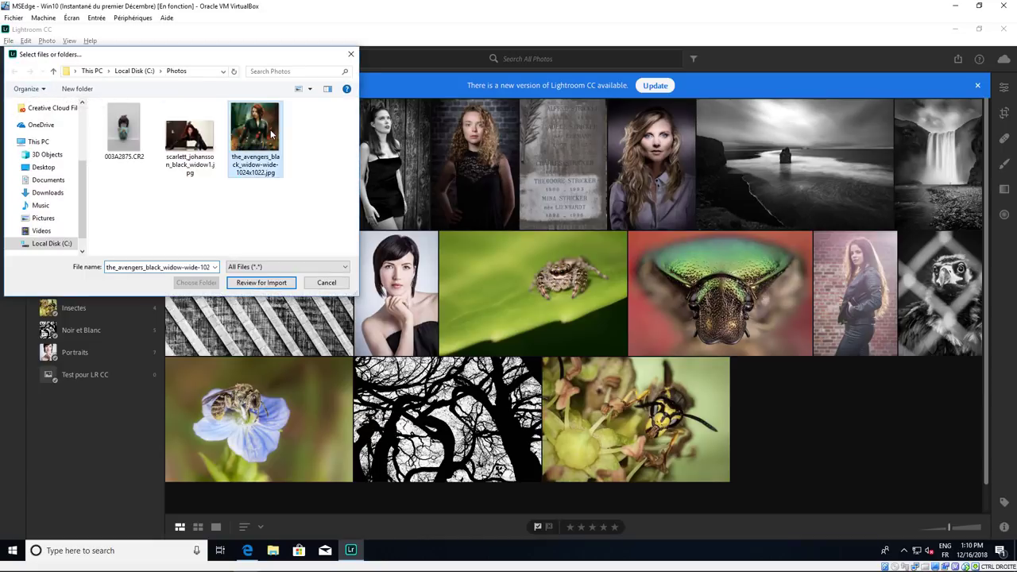
left_click(261, 283)
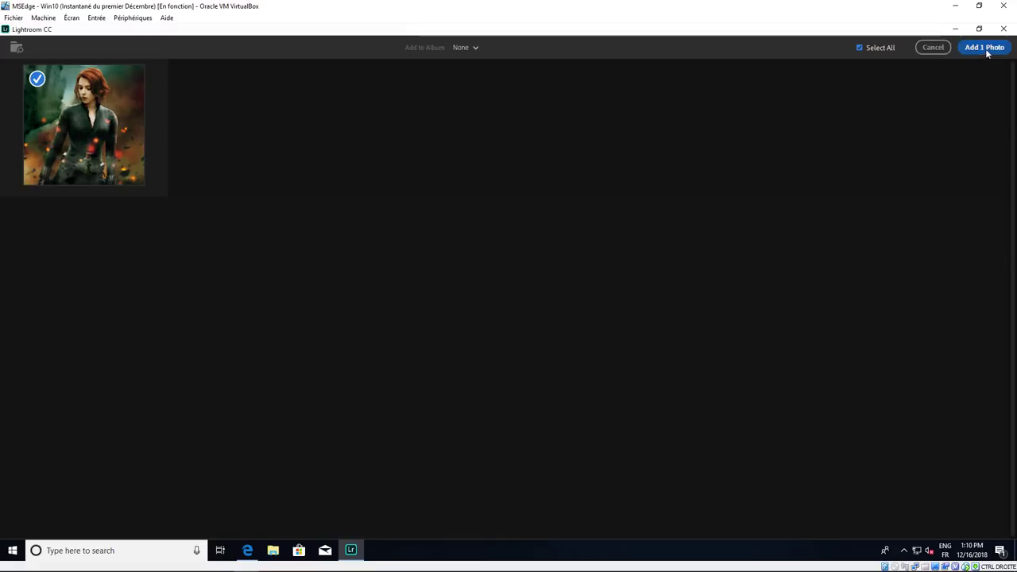
left_click(988, 47)
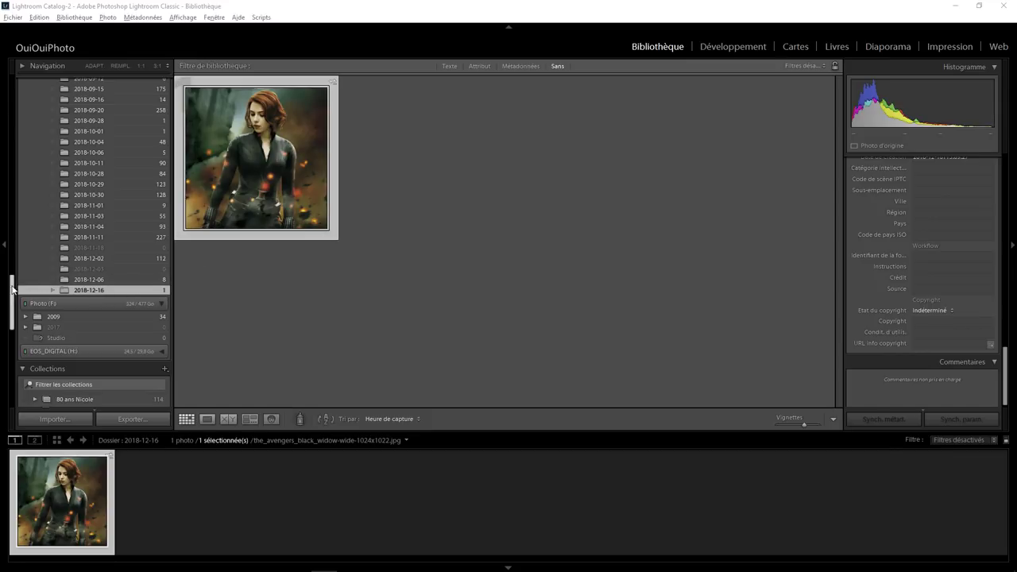
Step: Show all 18 synced photos in Catalogue and press Delete on the Black Widow image
left_click_drag(12, 292, 19, 93)
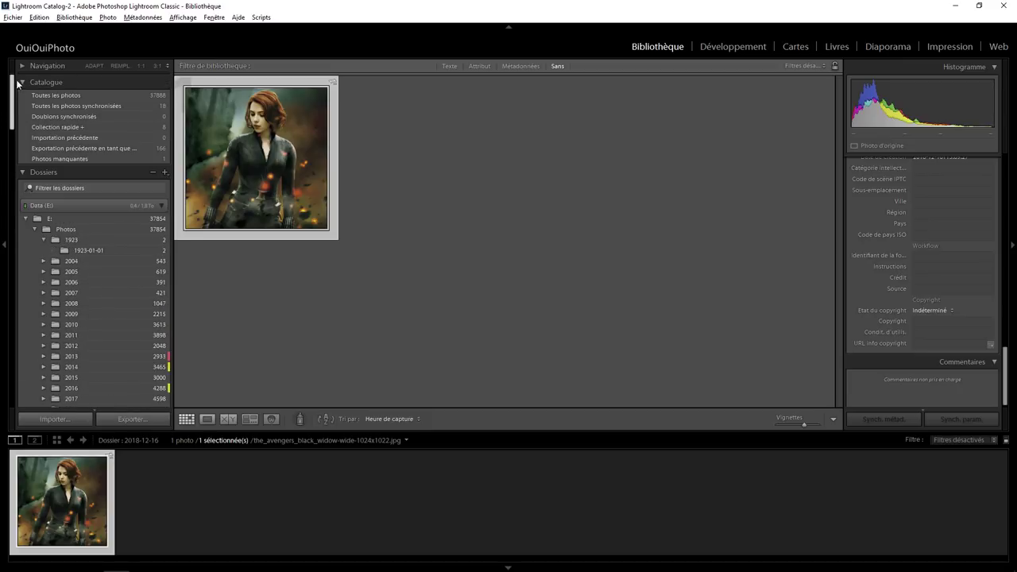
left_click(75, 102)
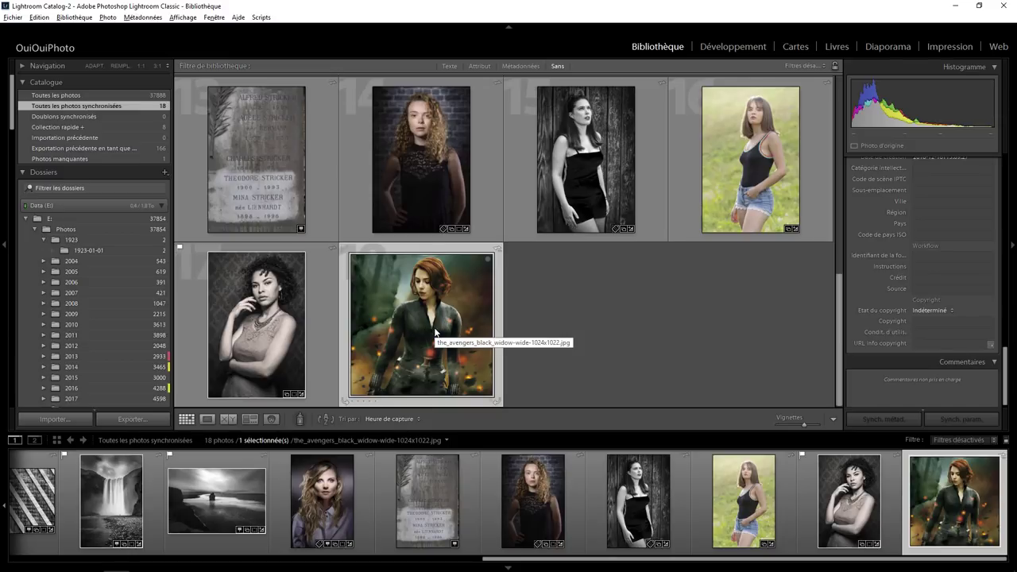
key("Delete")
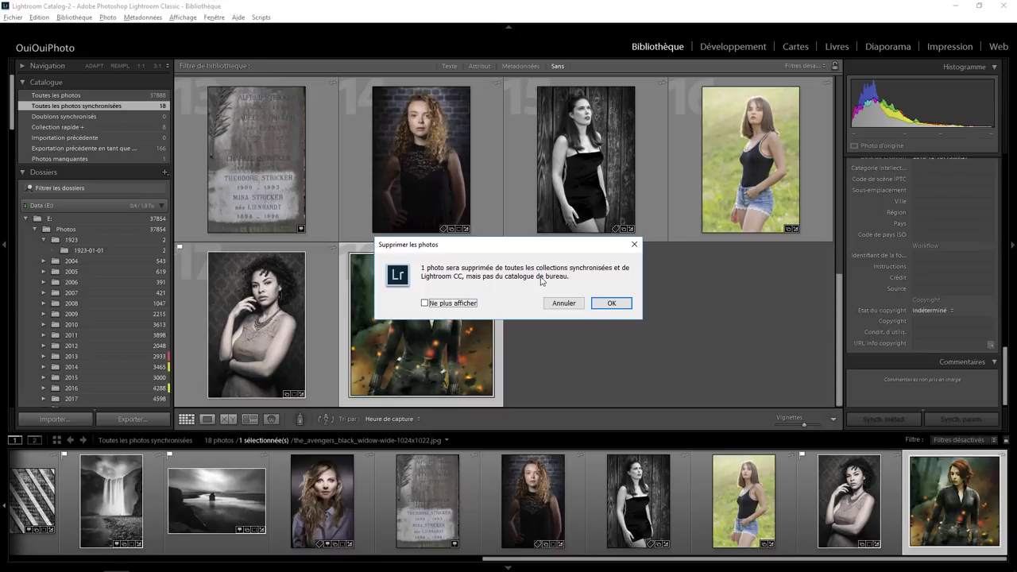
Step: Confirm removal from Lightroom CC only, then verify the photo remains in folder 2018-12-16
left_click(613, 302)
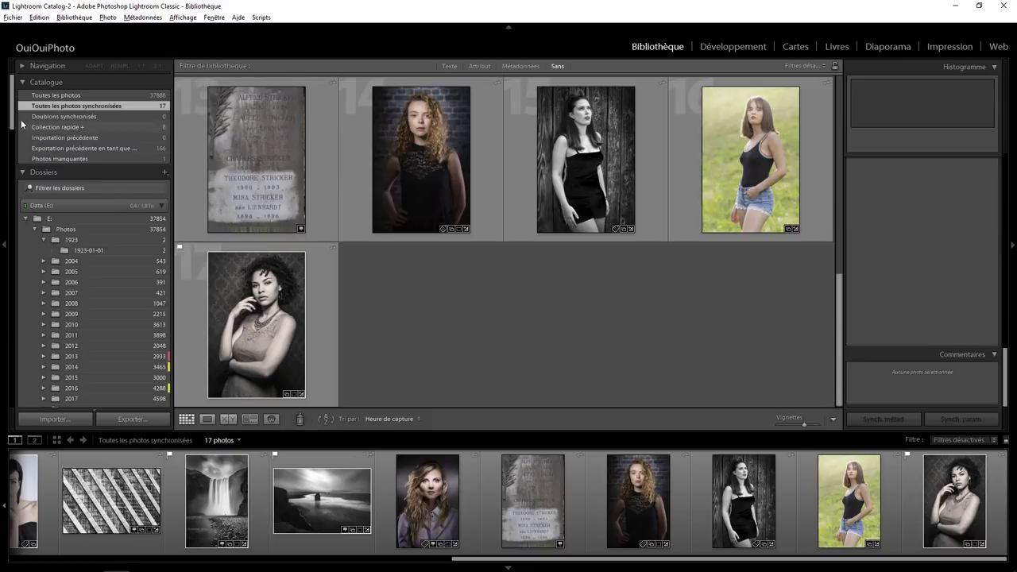
left_click_drag(11, 119, 11, 314)
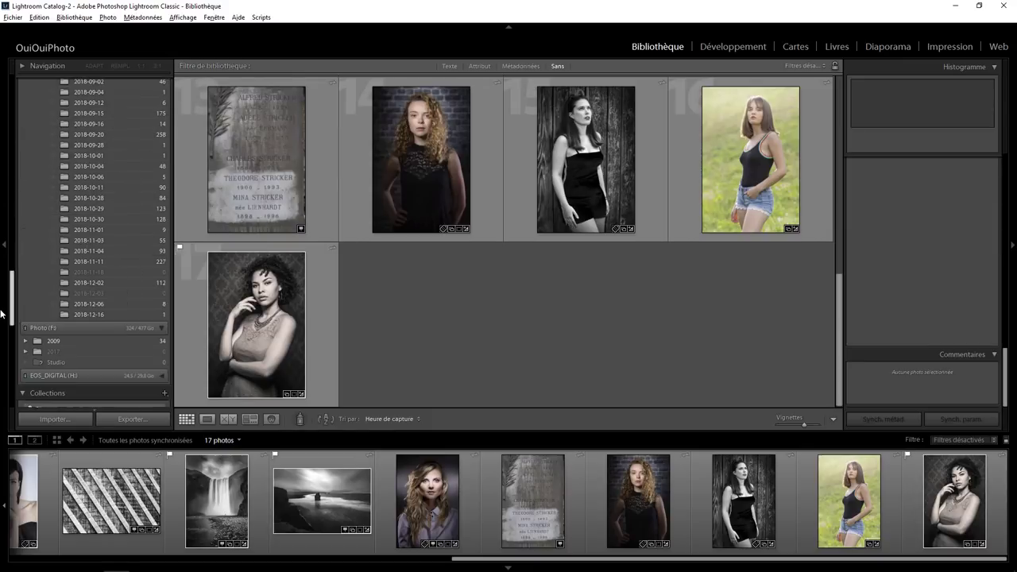
left_click(86, 321)
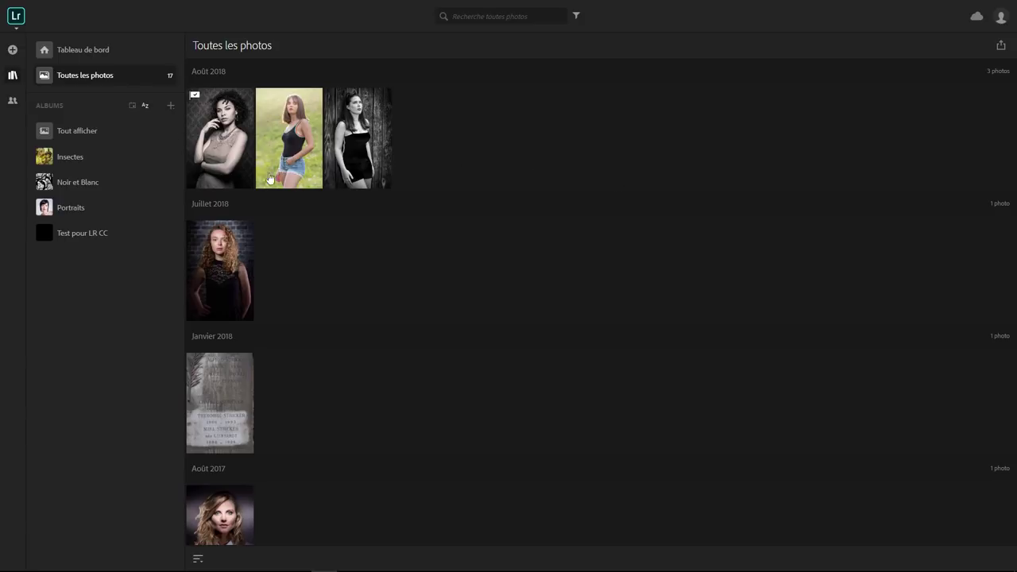
Step: Scroll through the web app's Toutes les photos to the end and back, confirming 17 photos
scroll(667, 268, "down", 3)
scroll(667, 268, "down", 3)
scroll(667, 269, "down", 3)
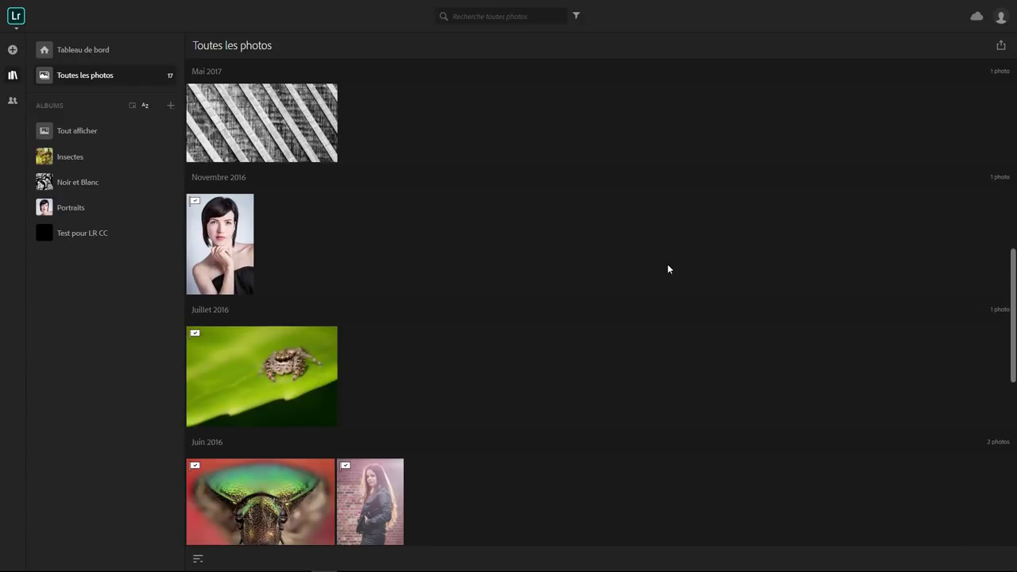
scroll(667, 269, "down", 3)
scroll(667, 269, "down", 3)
scroll(668, 268, "down", 2)
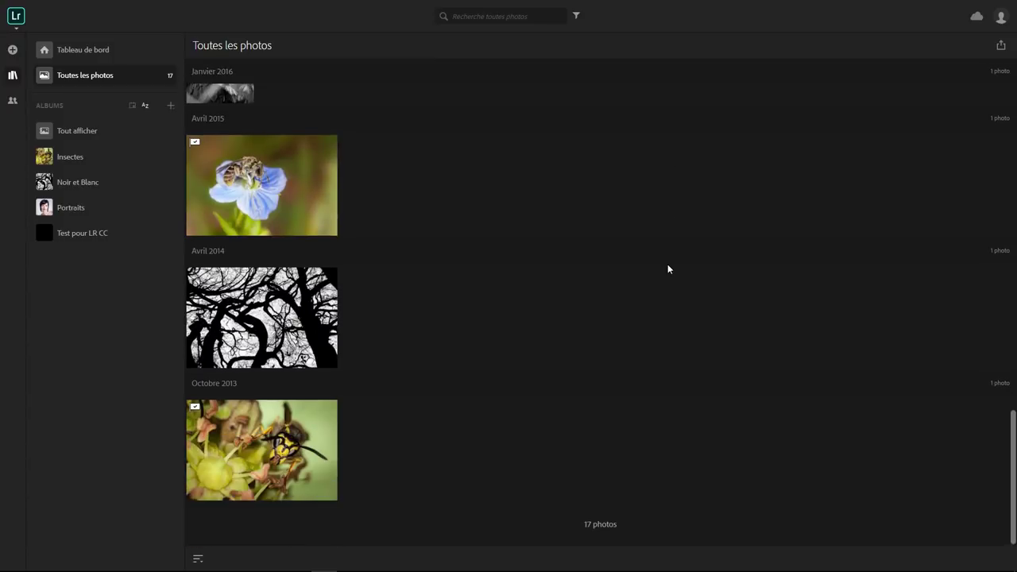
scroll(667, 268, "up", 5)
scroll(667, 268, "up", 5)
scroll(667, 268, "up", 5)
scroll(667, 269, "up", 5)
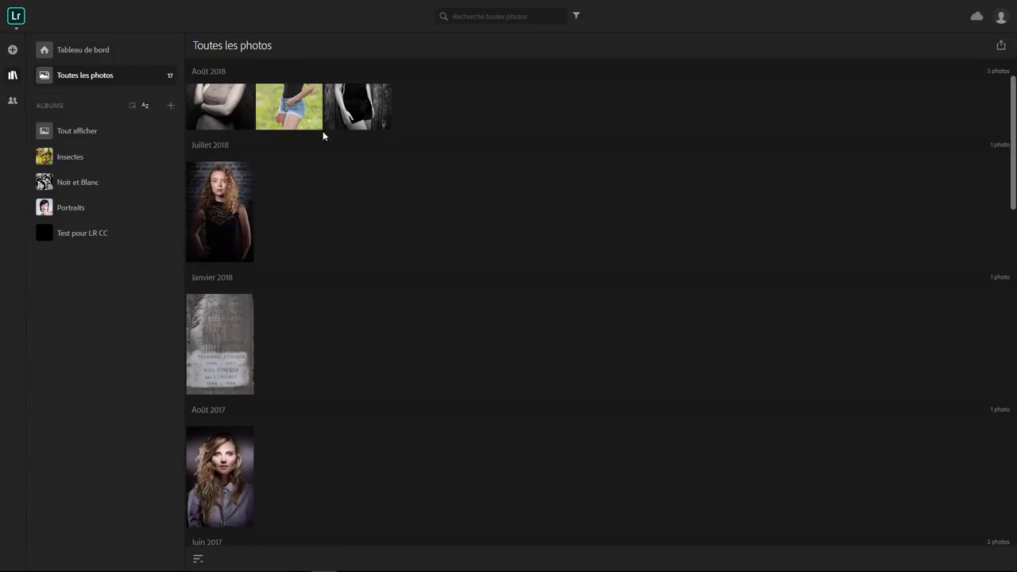
scroll(471, 204, "up", 1)
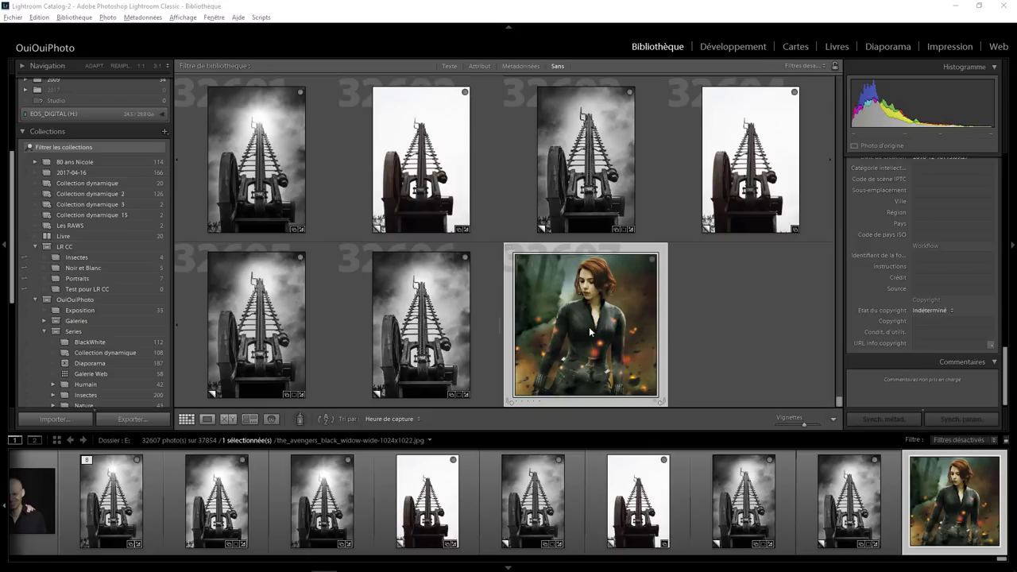
Step: Drag the Black Widow photo into the Test pour LR CC album
left_click_drag(343, 294, 124, 289)
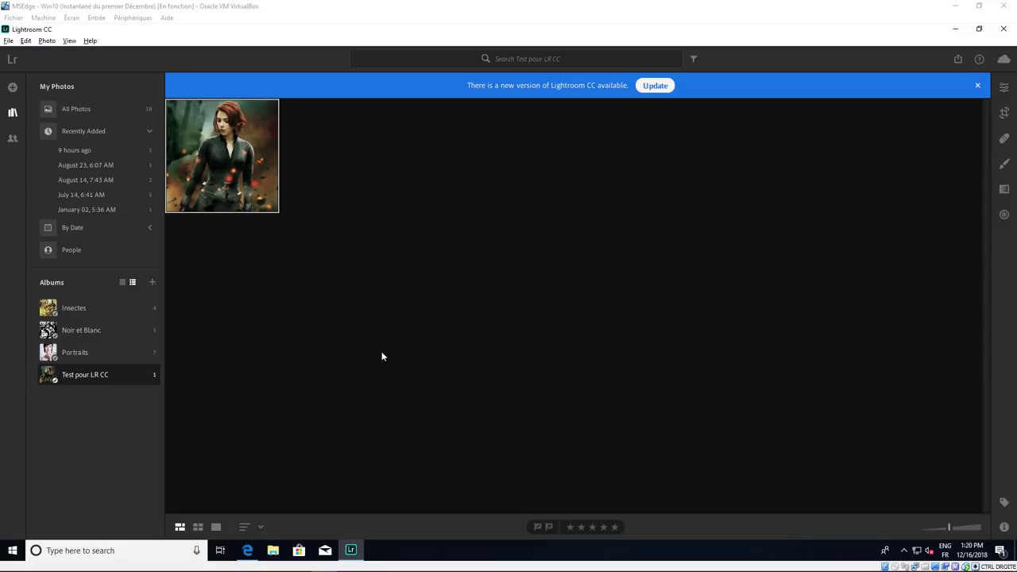
Step: Import black-widow-avengers-ultron.jpg into the Lightroom CC library as one added photo
left_click(12, 88)
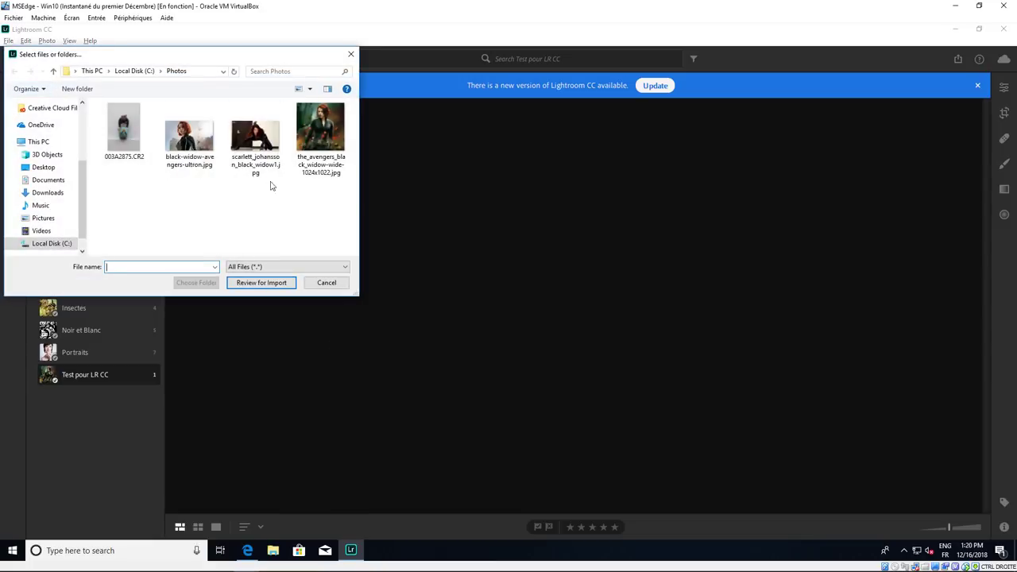
left_click(210, 154)
left_click(276, 282)
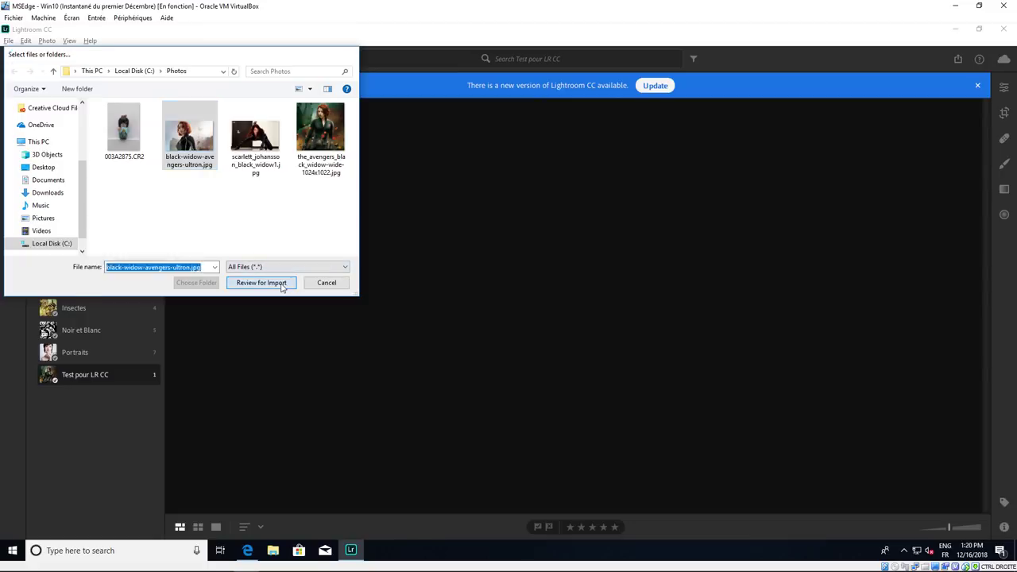
left_click(984, 47)
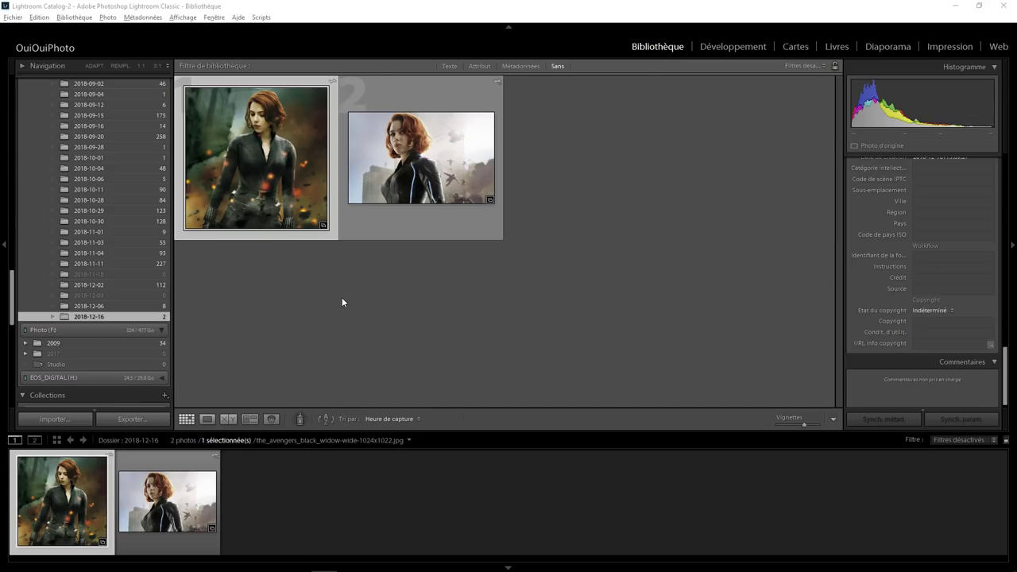
Step: Check Lightroom Classic's sync status with Lightroom CC from the identity plate
mouse_move(421, 159)
left_click(41, 49)
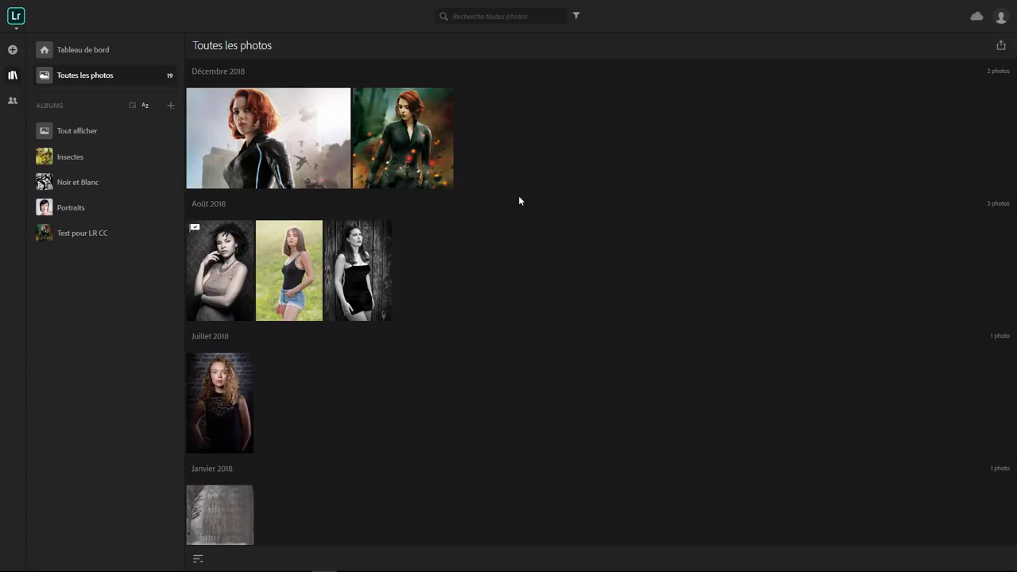
Step: Permanently delete the wide Black Widow photo from the Décembre 2018 group
mouse_move(268, 138)
left_click(339, 100)
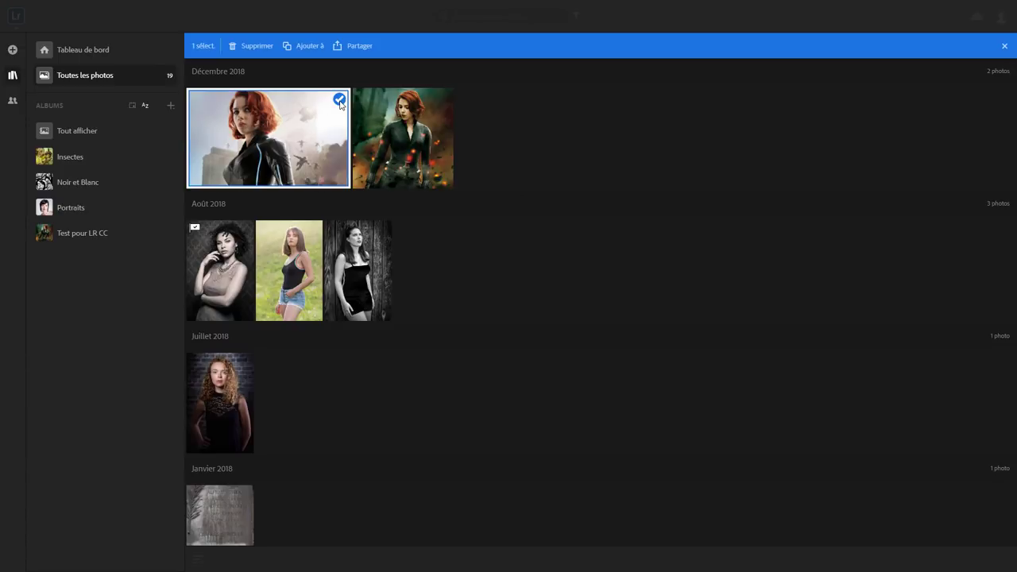
left_click(257, 48)
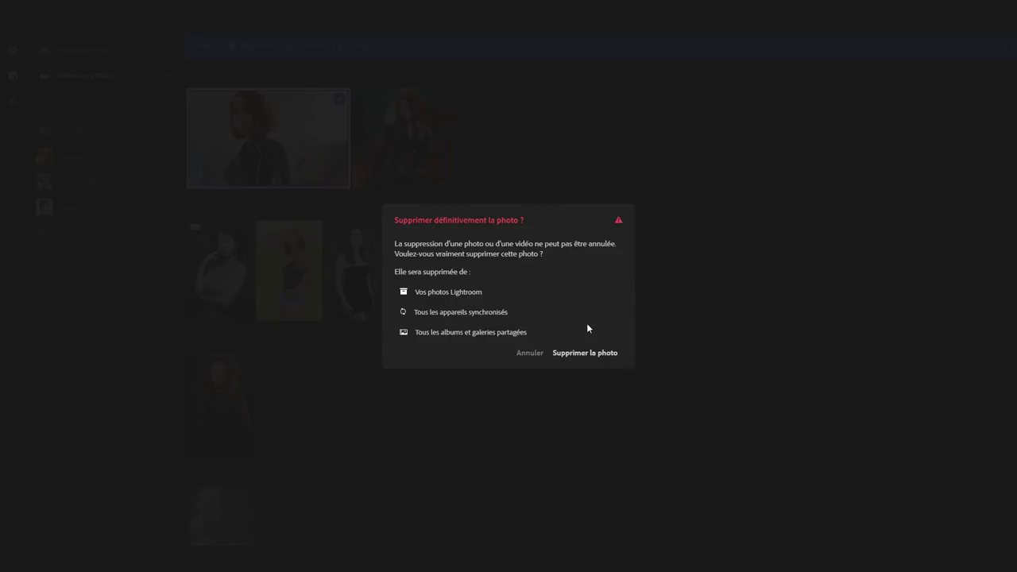
left_click(578, 353)
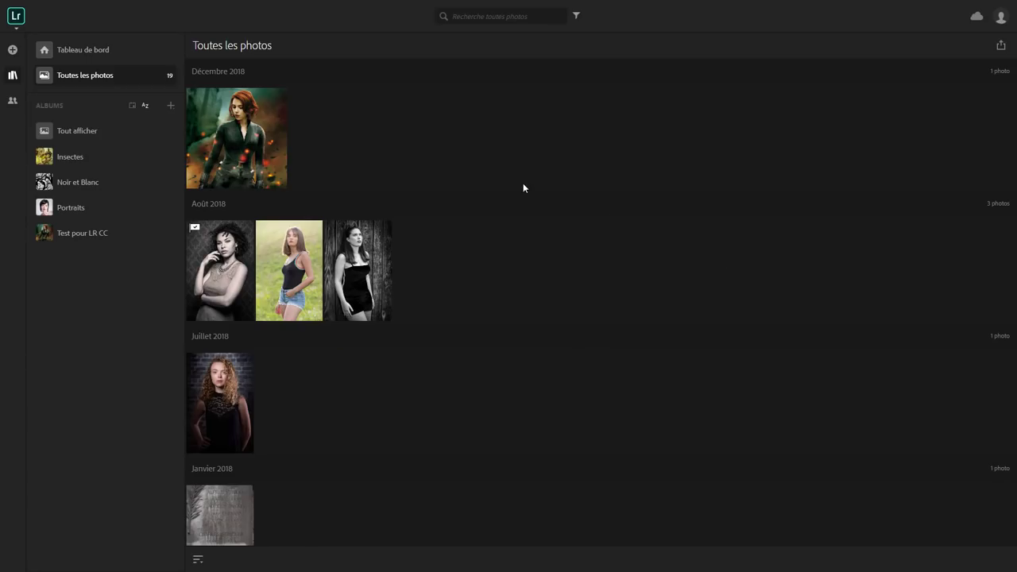
Step: View the cloud sync activity showing 18 photos, then dismiss the summary
left_click(978, 19)
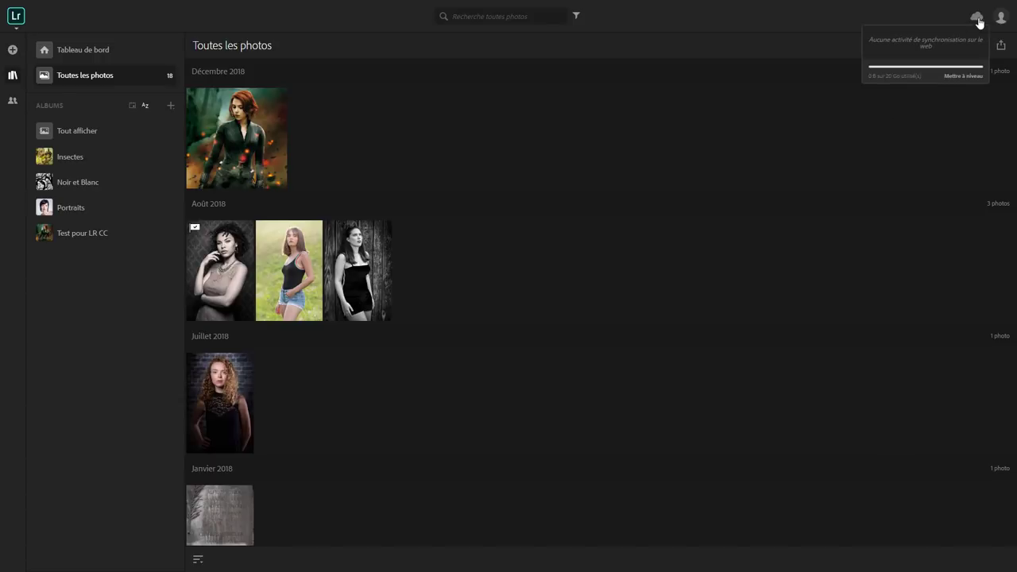
left_click(465, 151)
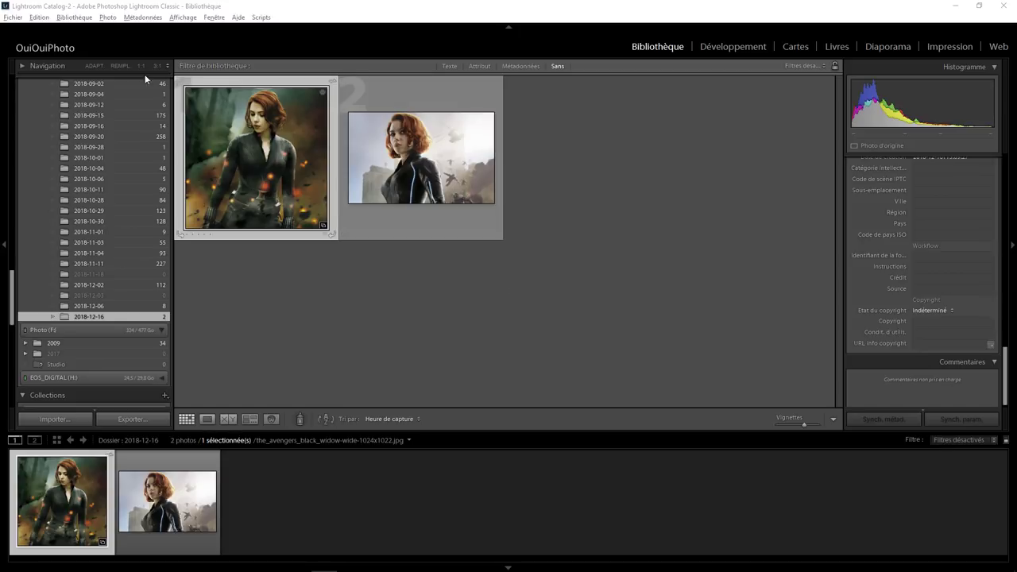
Step: Show the Lightroom Synchronisation preferences with E:\Photos and capture-date subfolders
left_click(39, 16)
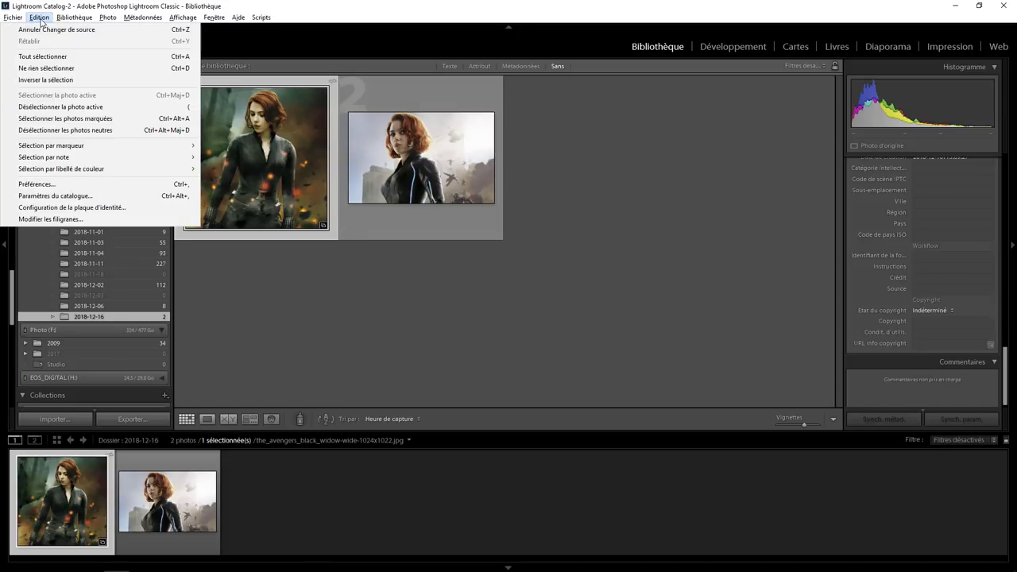
left_click(67, 185)
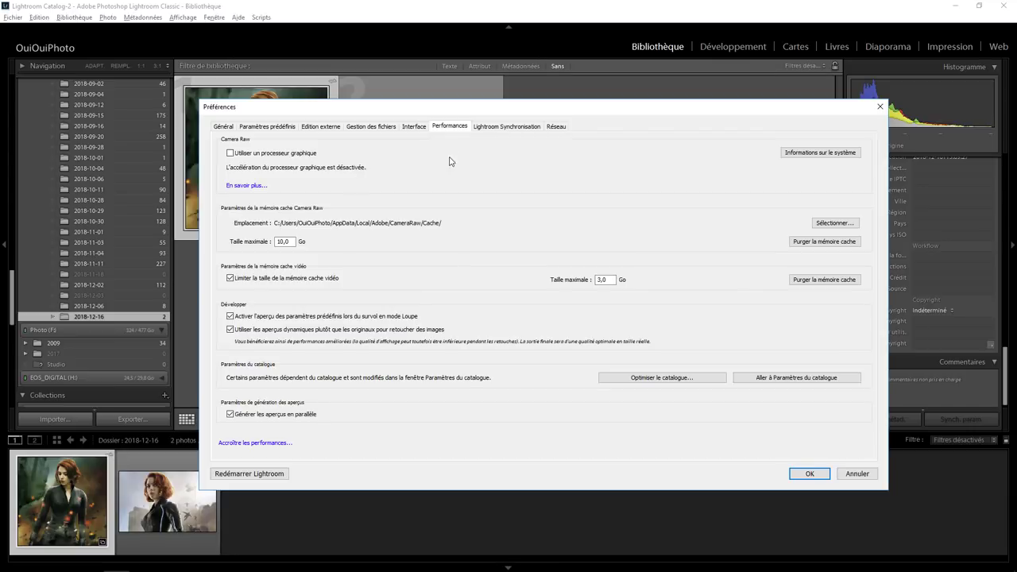
left_click(510, 129)
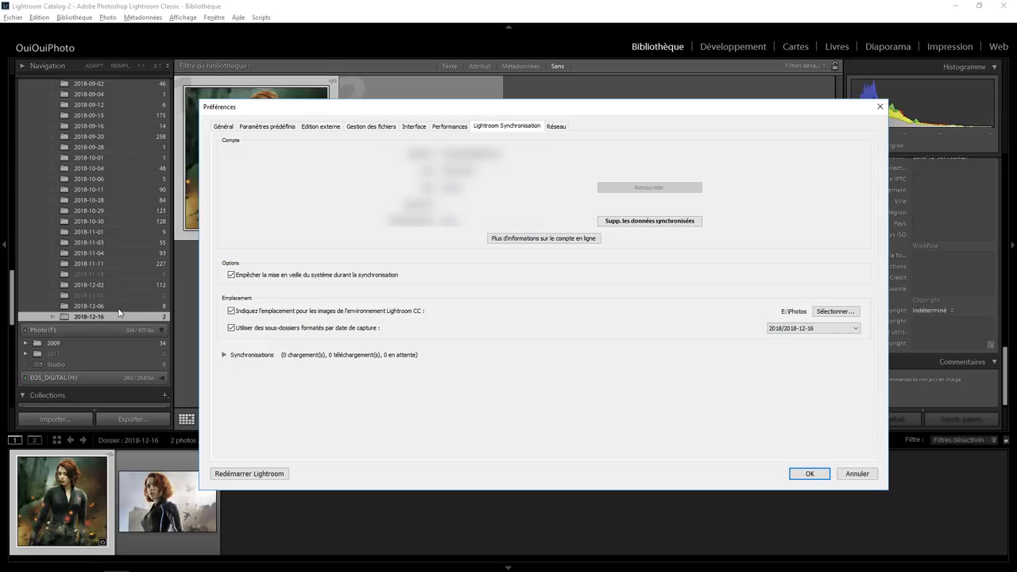
left_click(857, 335)
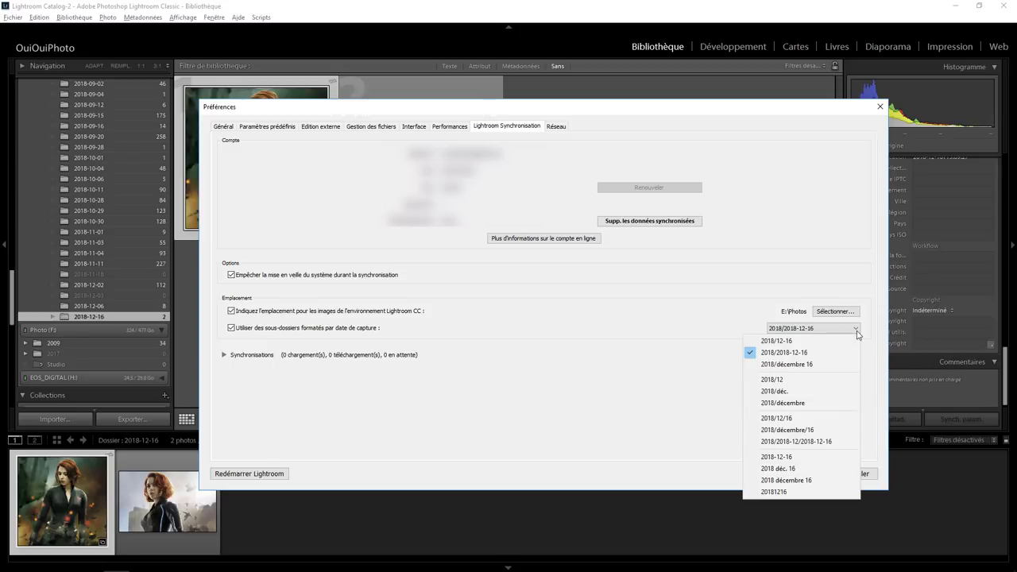
left_click(628, 324)
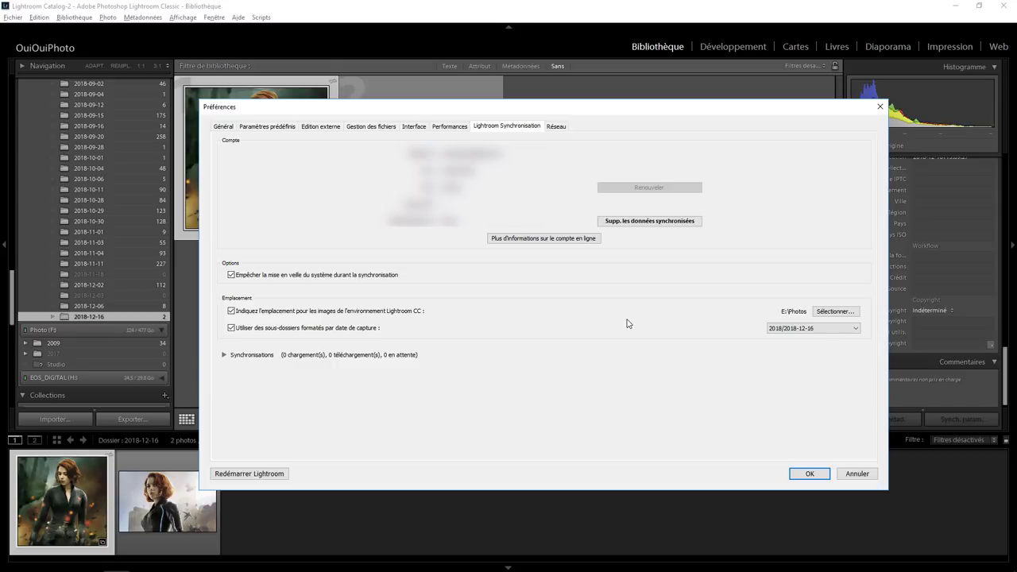